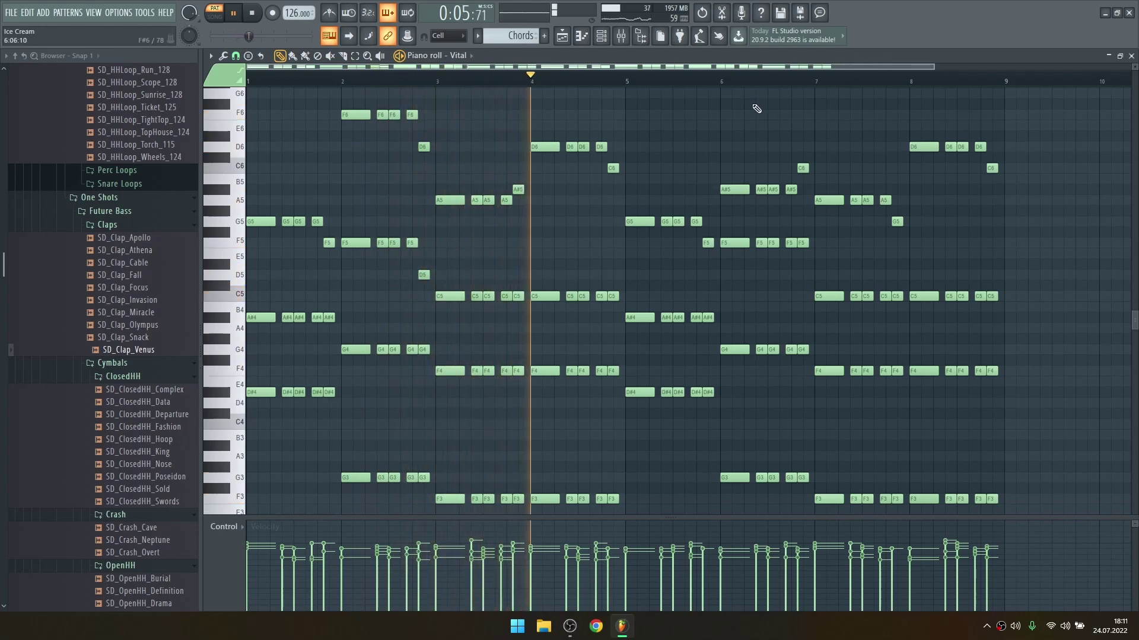
Look over the Chords pattern's notes on the Vital channel in the piano roll.
scroll(785, 126, "down", 3)
scroll(794, 132, "up", 2)
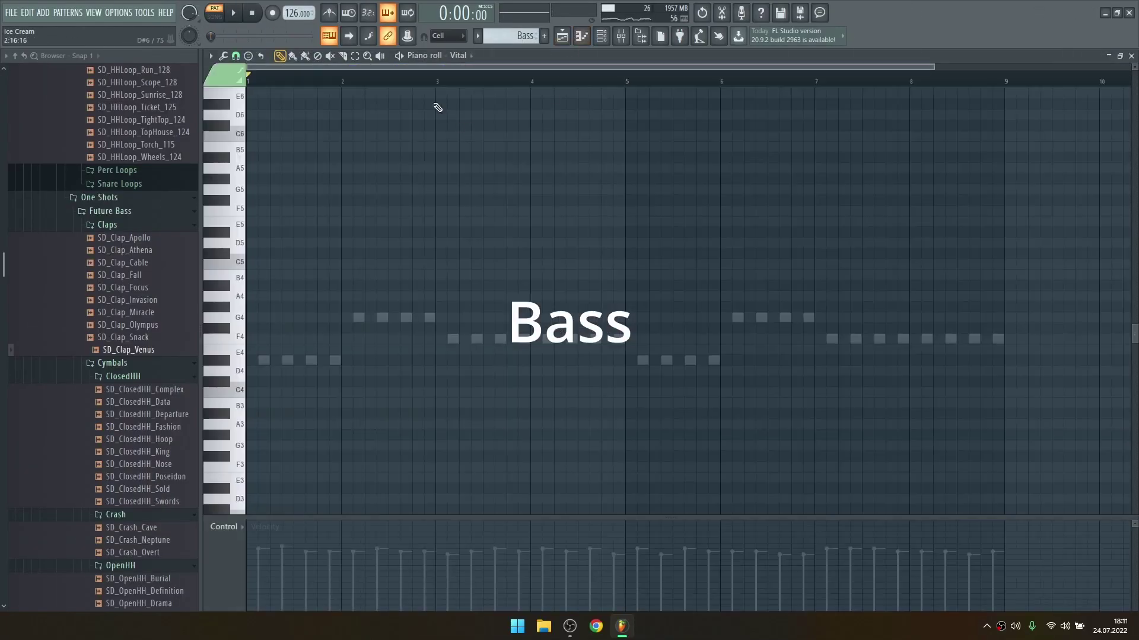
Show the Bass pattern's notes on the Vital #2 channel in the piano roll and play the pattern.
left_click(451, 54)
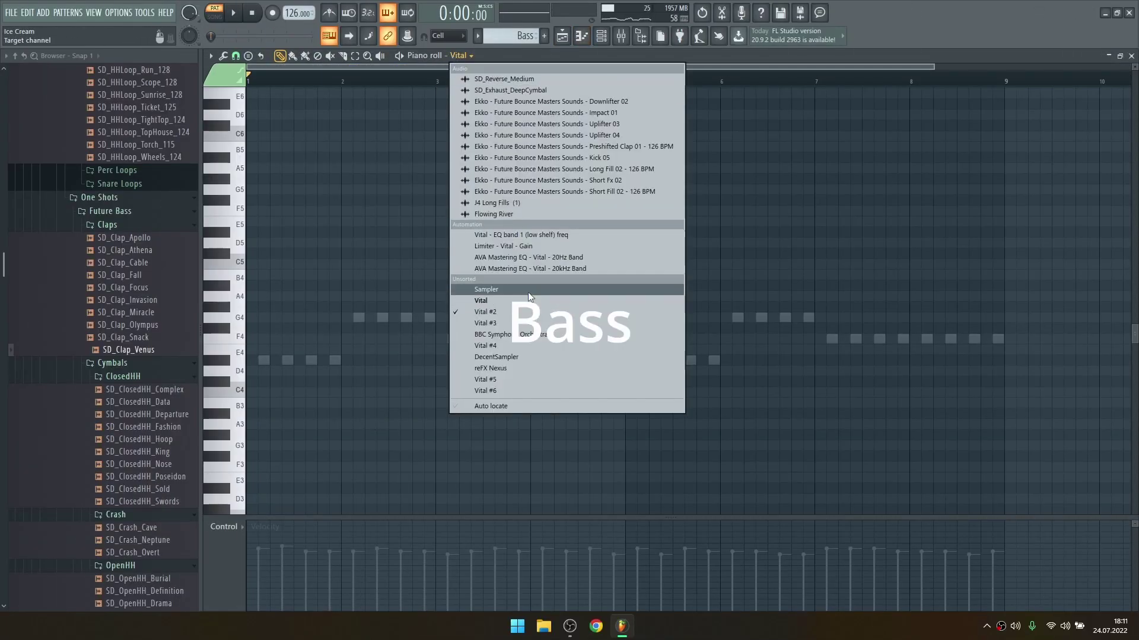
left_click(493, 313)
key("space")
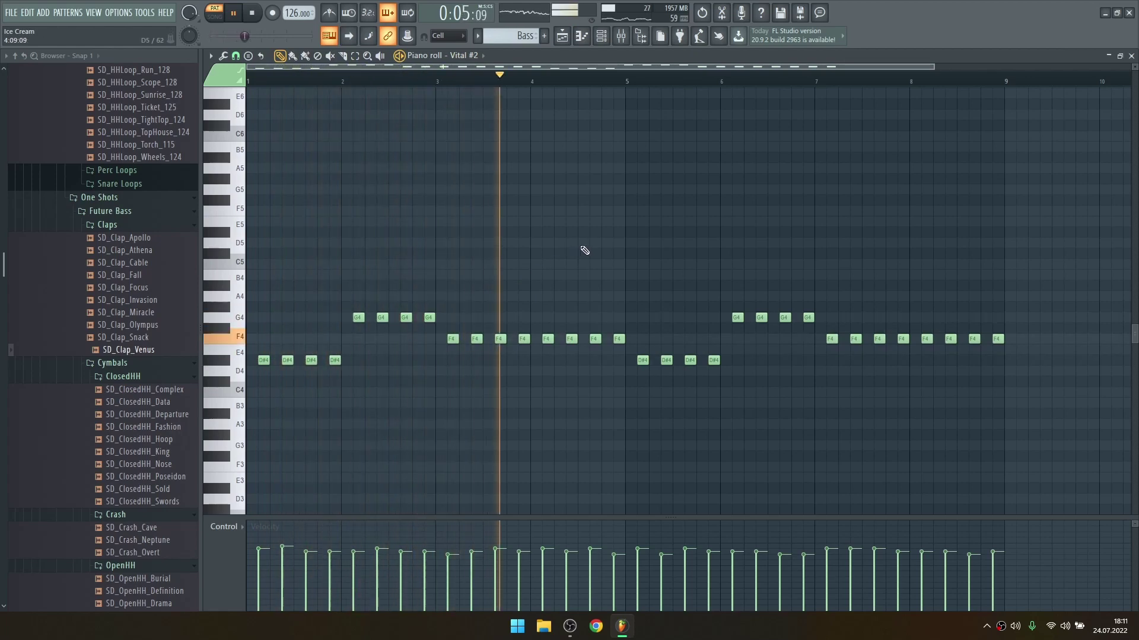
scroll(609, 246, "down", 3)
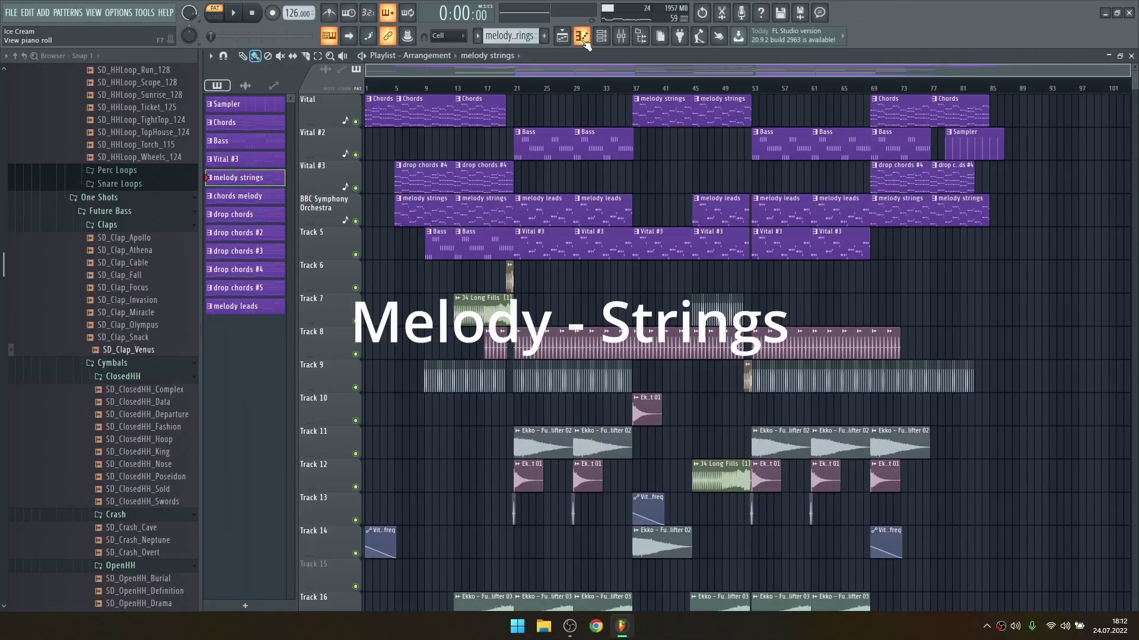
Open the melody strings pattern in the piano roll on the BBC Symphony Orchestra channel and play it.
left_click(583, 40)
left_click(468, 56)
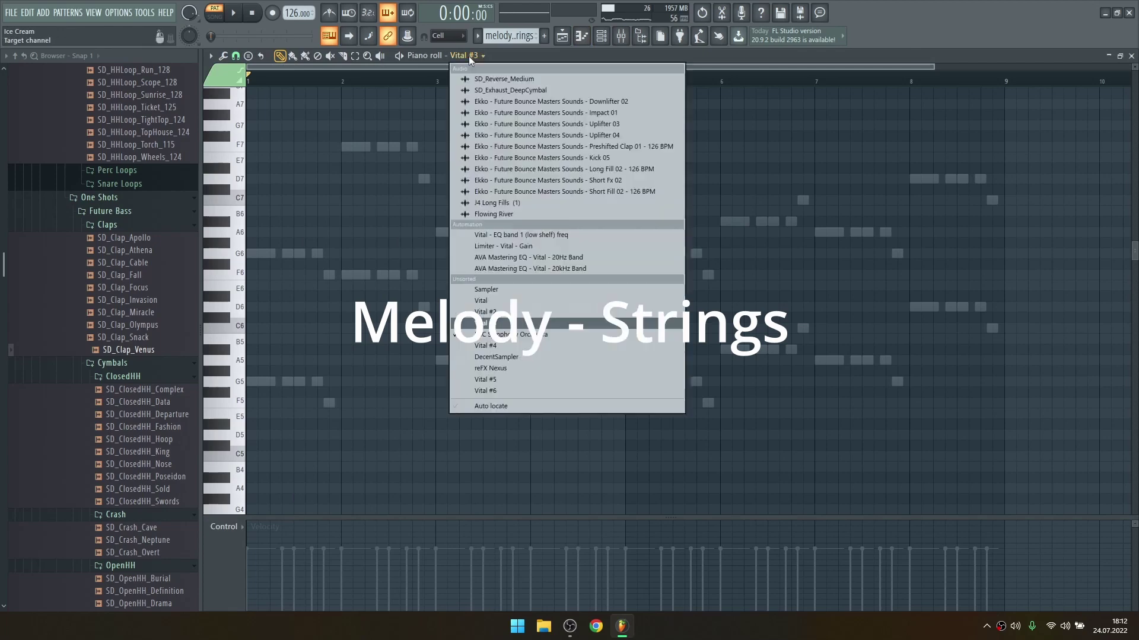
left_click(498, 337)
key("space")
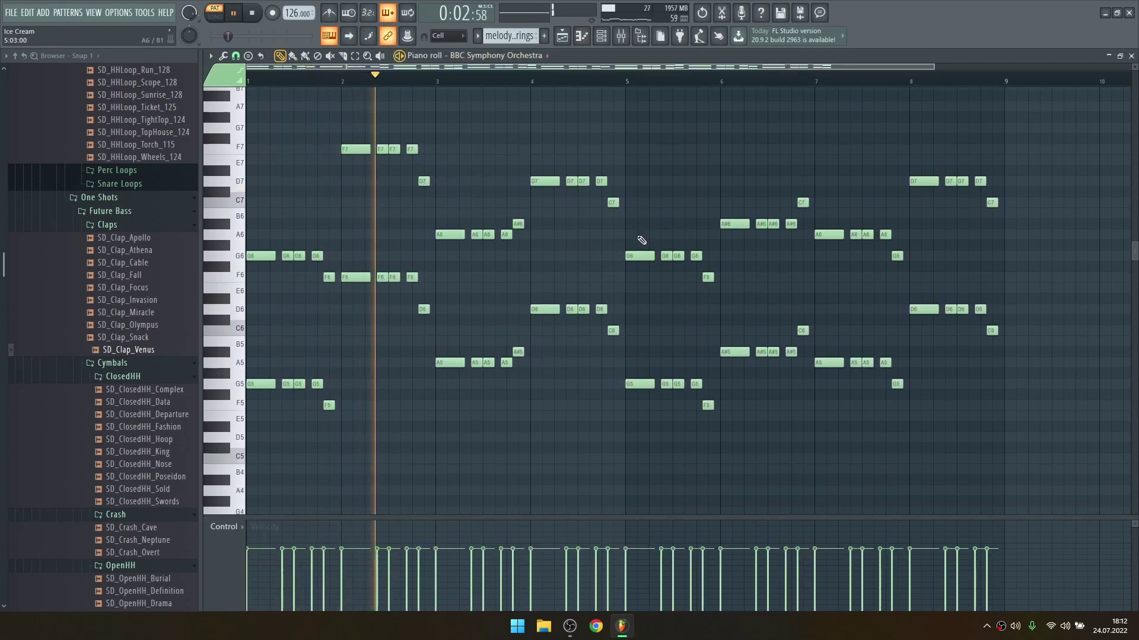
scroll(641, 240, "up", 1)
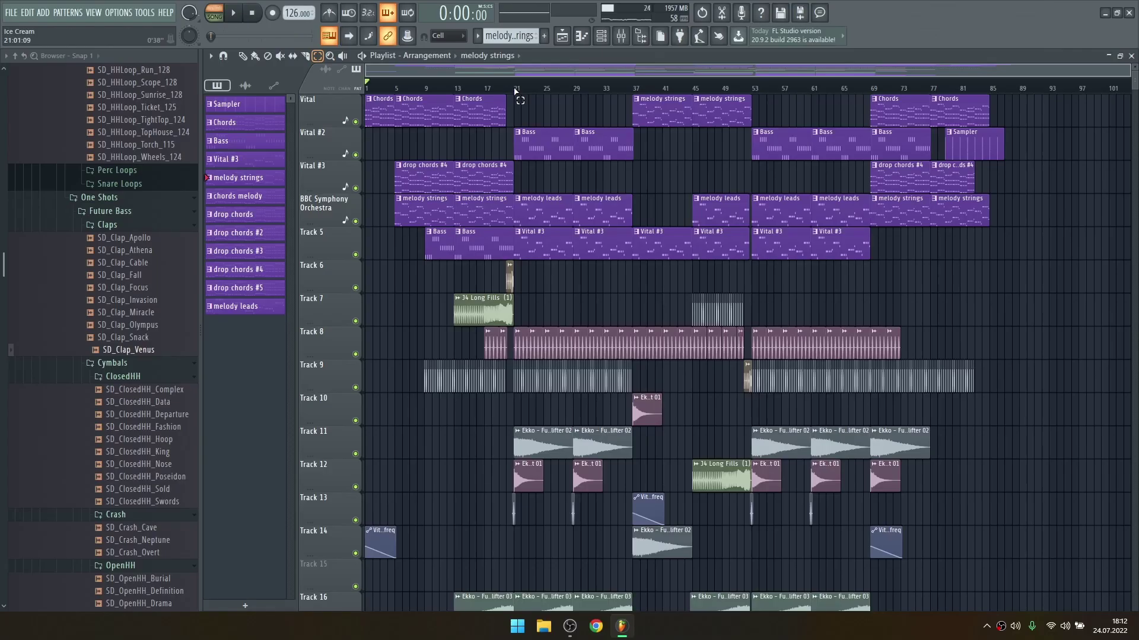
Select bars 1 to 20 in the playlist, play the intro, clear the selected clips and switch to the Paint tool.
left_click_drag(516, 92, 351, 93)
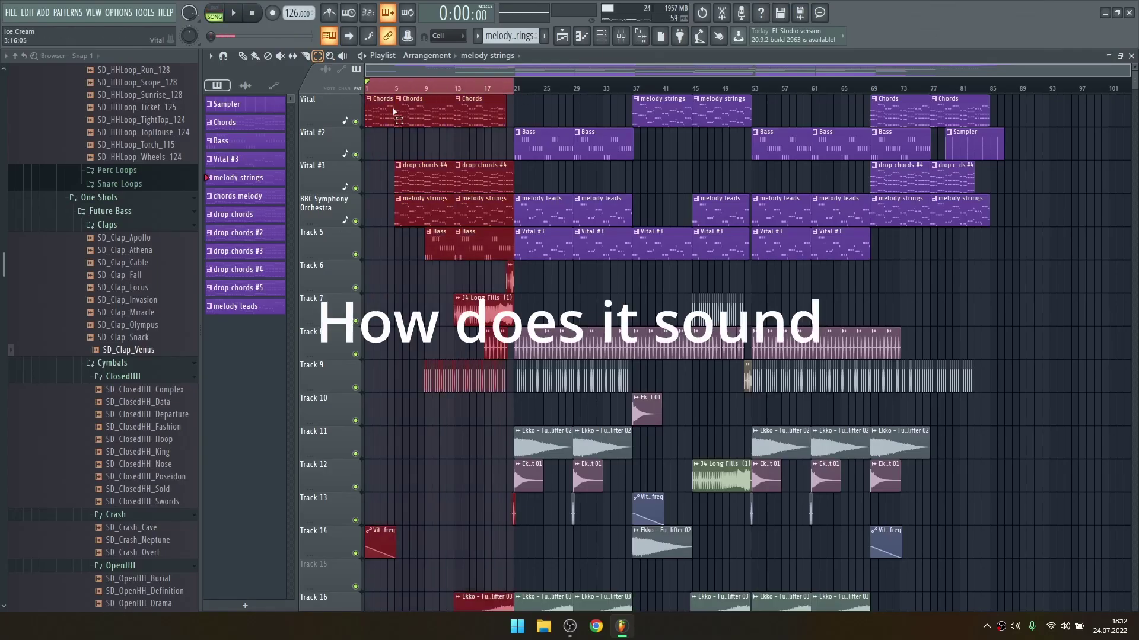
key("space")
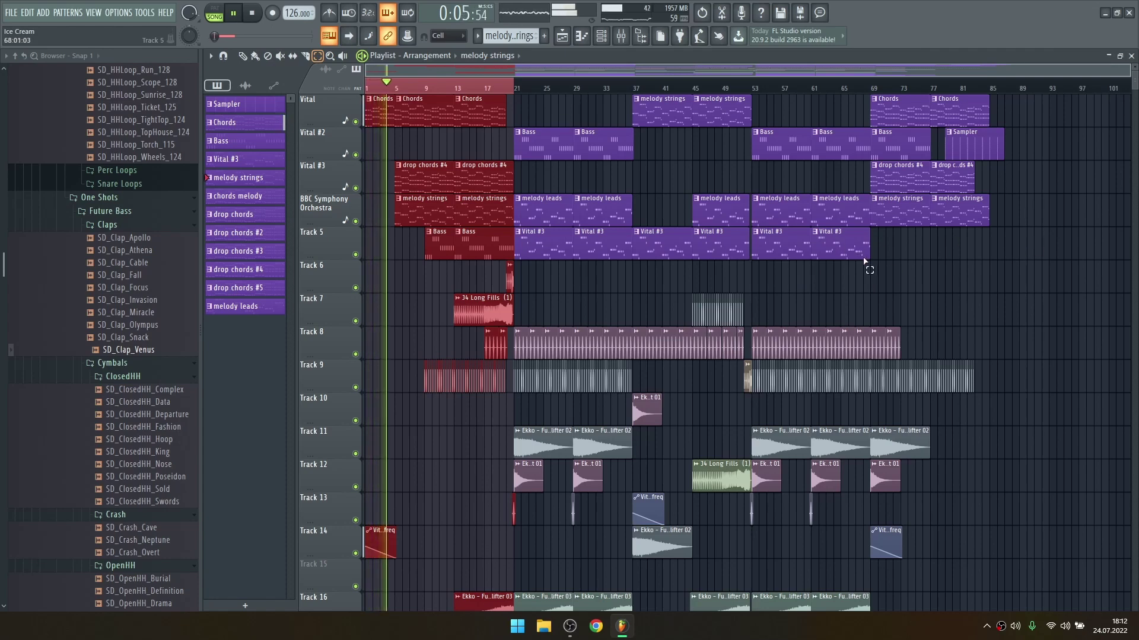
left_click(1019, 288)
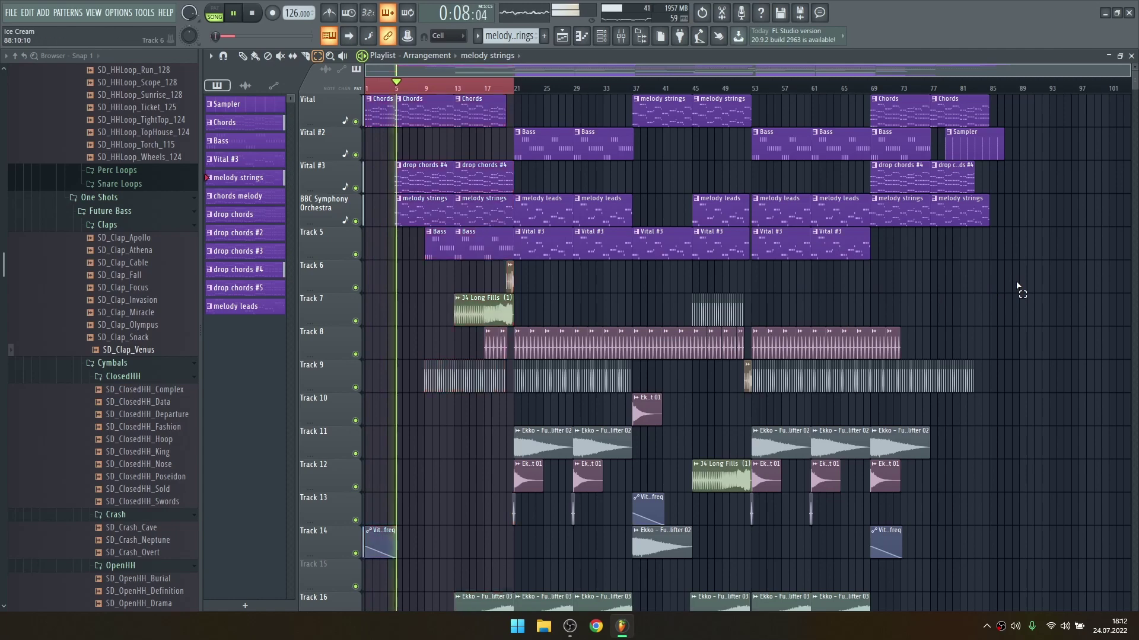
left_click(260, 55)
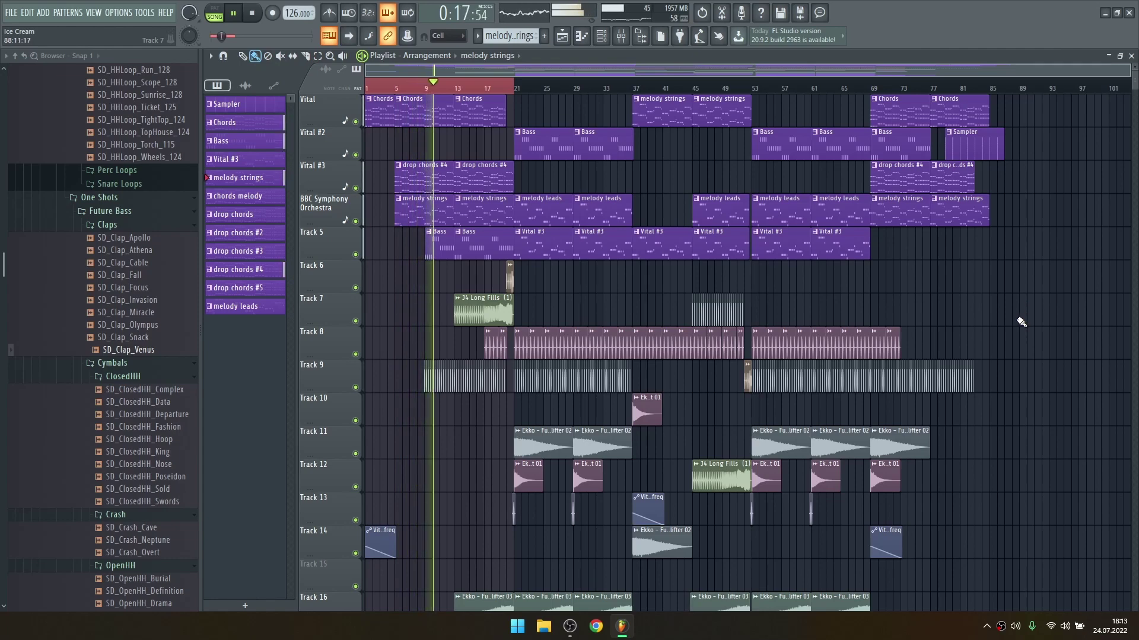
Move playback to bar 13 and listen to the drum and effect tracks while the melodic tracks are muted.
scroll(1031, 321, "down", 4)
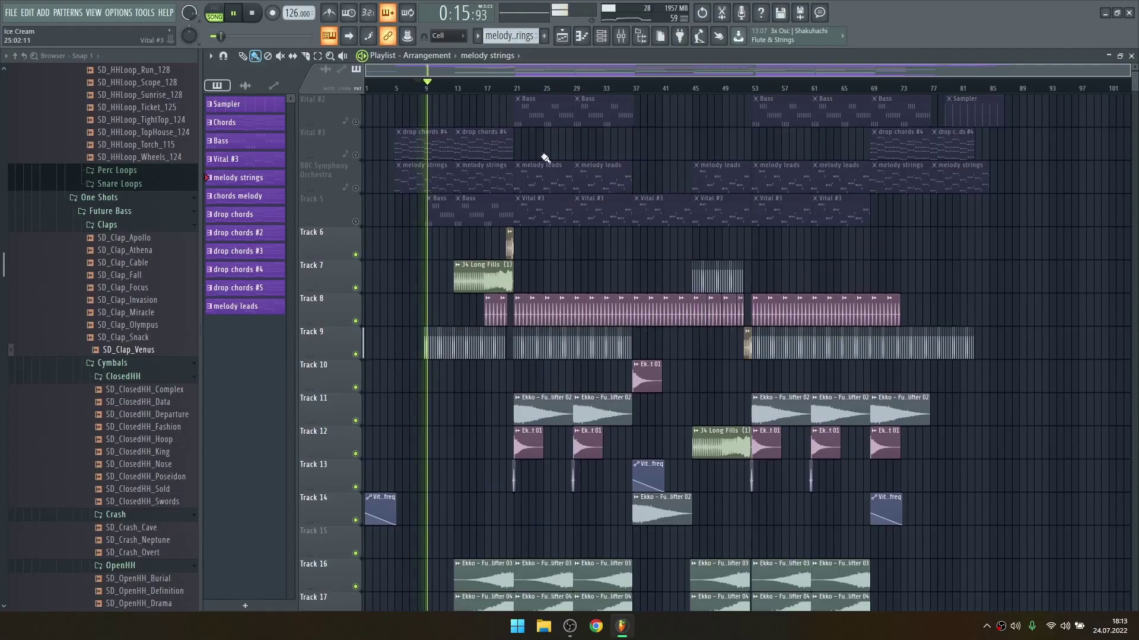
left_click(461, 93)
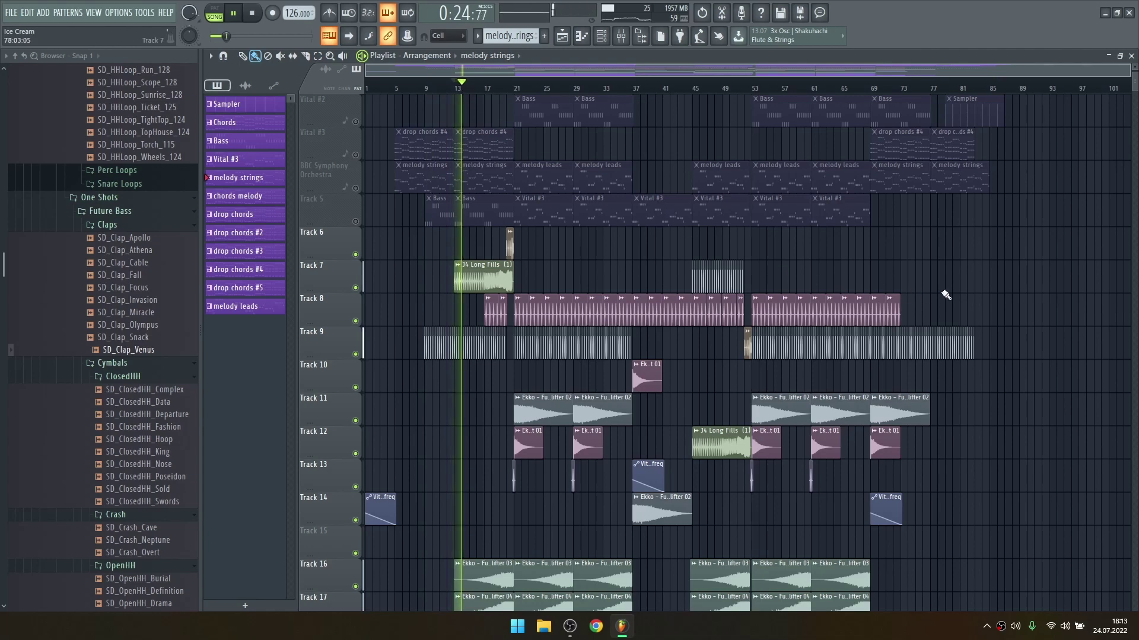
scroll(978, 296, "down", 2)
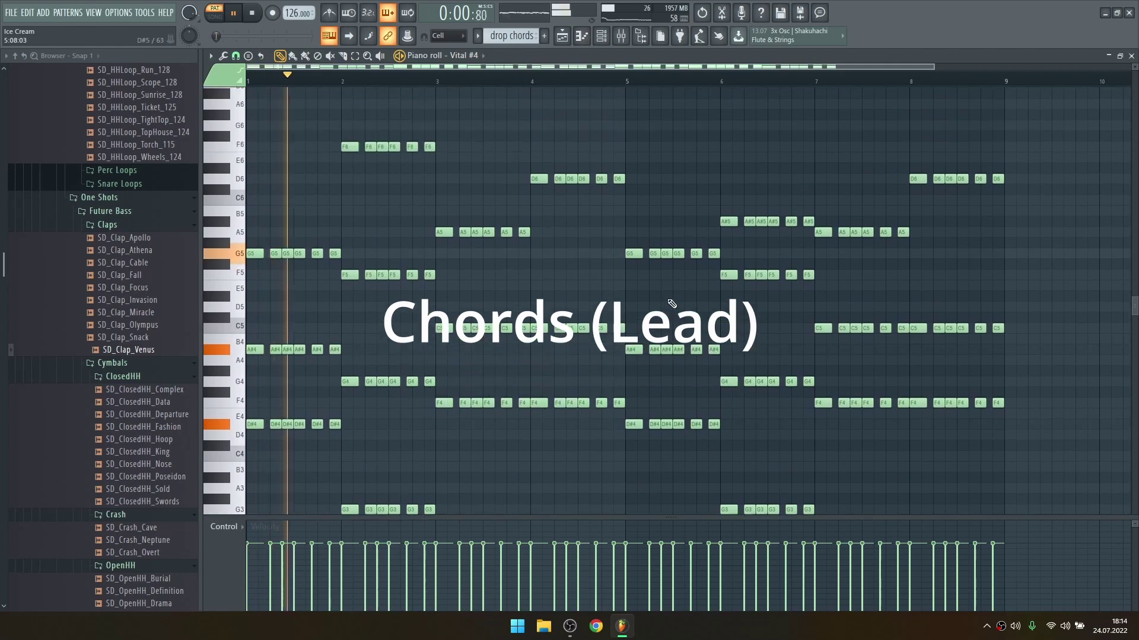
Look over the drop chords notes on the Vital #4 channel in the piano roll and close it.
scroll(681, 288, "up", 2)
scroll(681, 289, "down", 2)
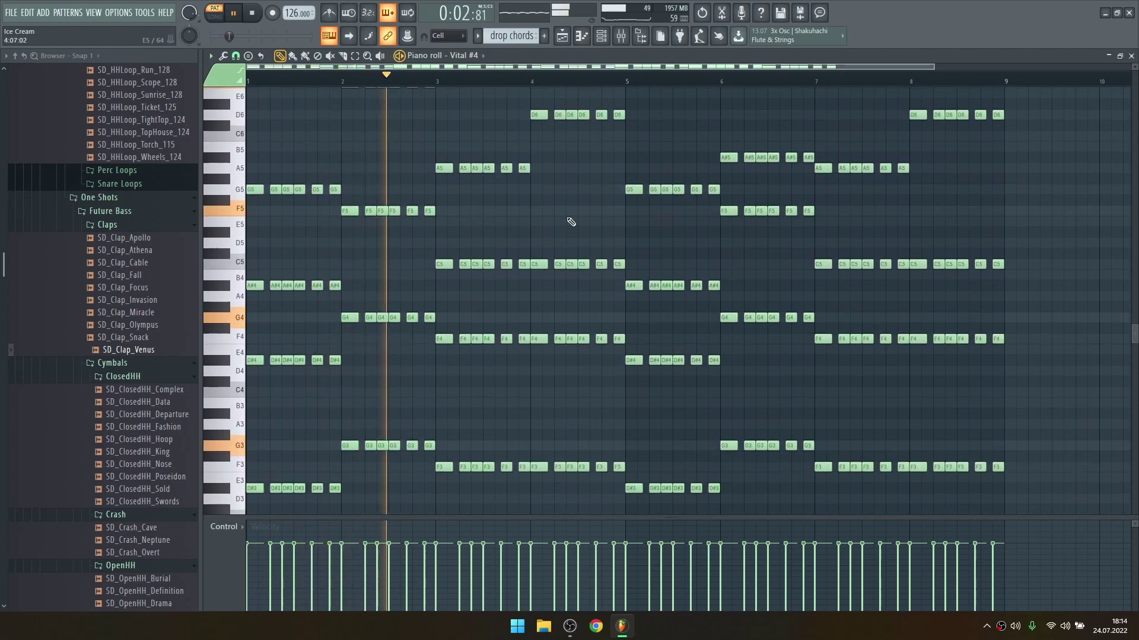
left_click(1131, 55)
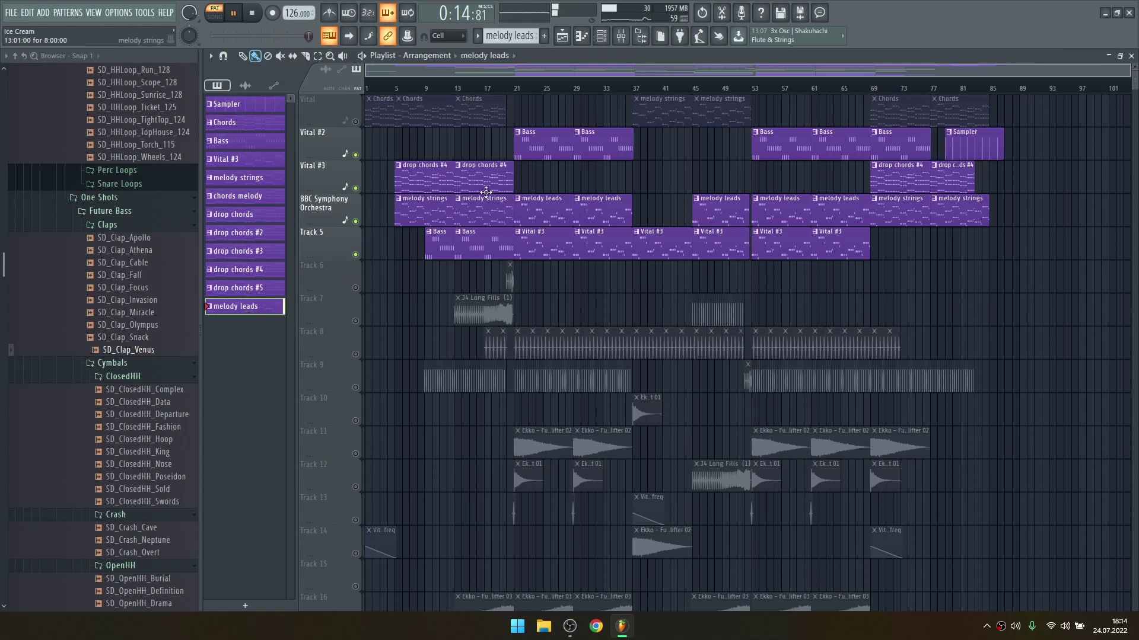
Play the arrangement from bar 21 and examine the unmuted drop clips on Vital #2 to Track 5 and Tracks 19 to 23.
key("space")
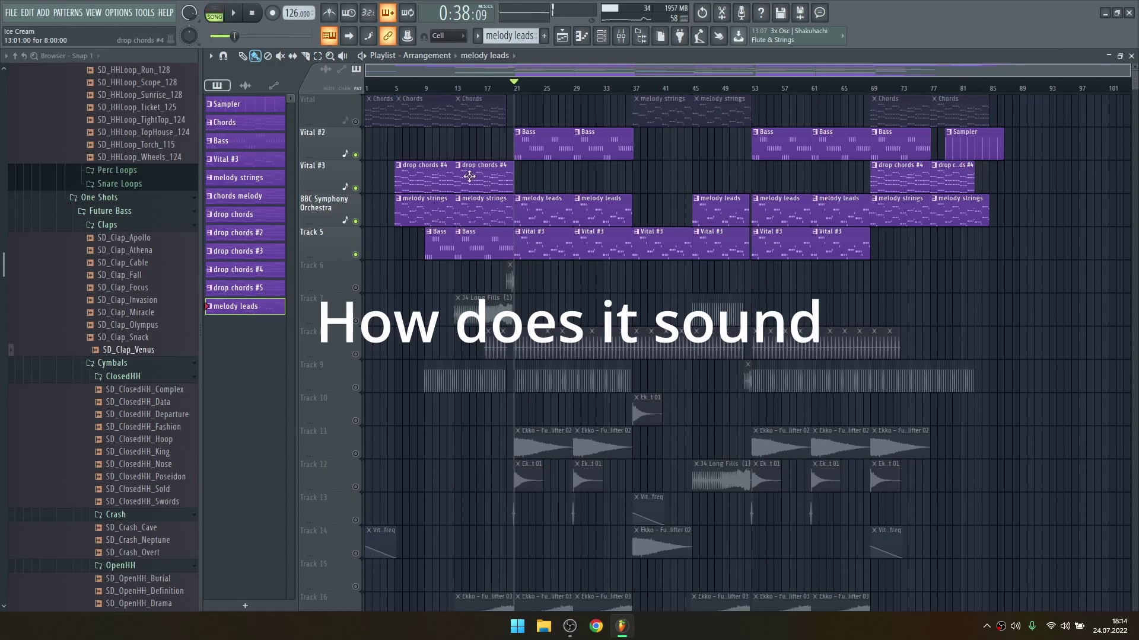
key("space")
scroll(1037, 323, "down", 5)
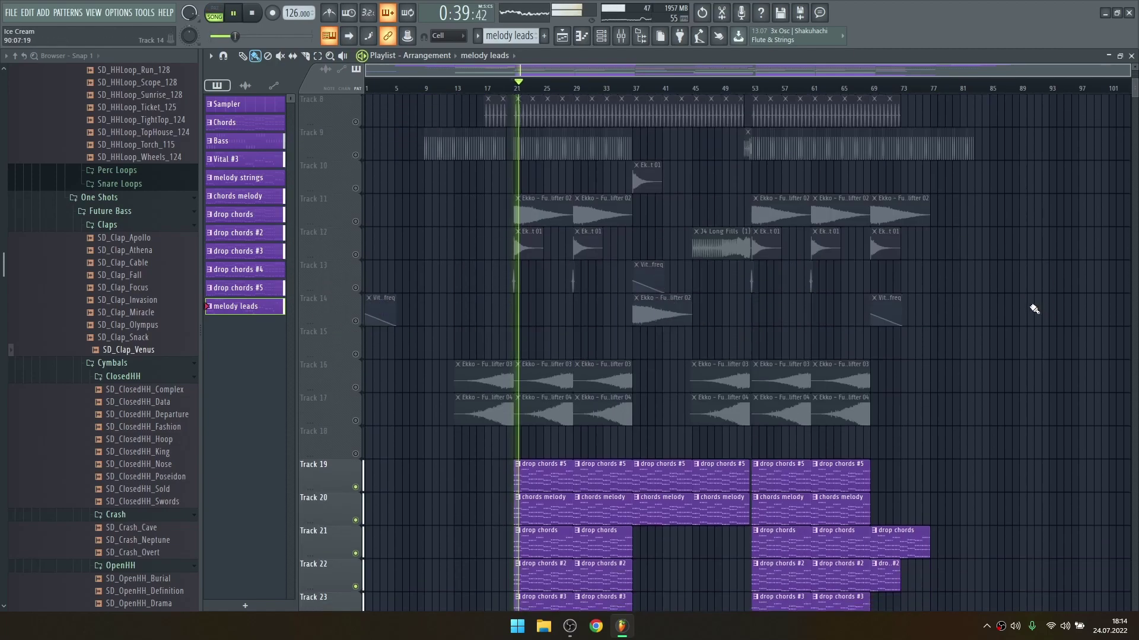
scroll(1043, 315, "up", 5)
scroll(1050, 318, "up", 1)
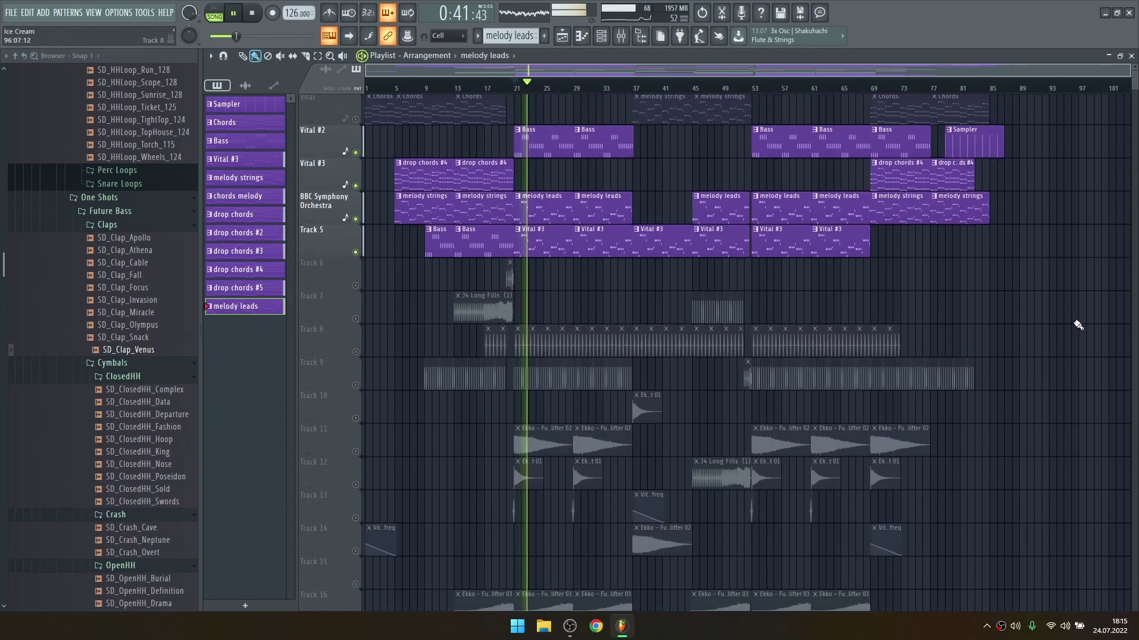
scroll(1080, 328, "down", 3)
scroll(1070, 303, "down", 3)
scroll(1062, 280, "down", 1)
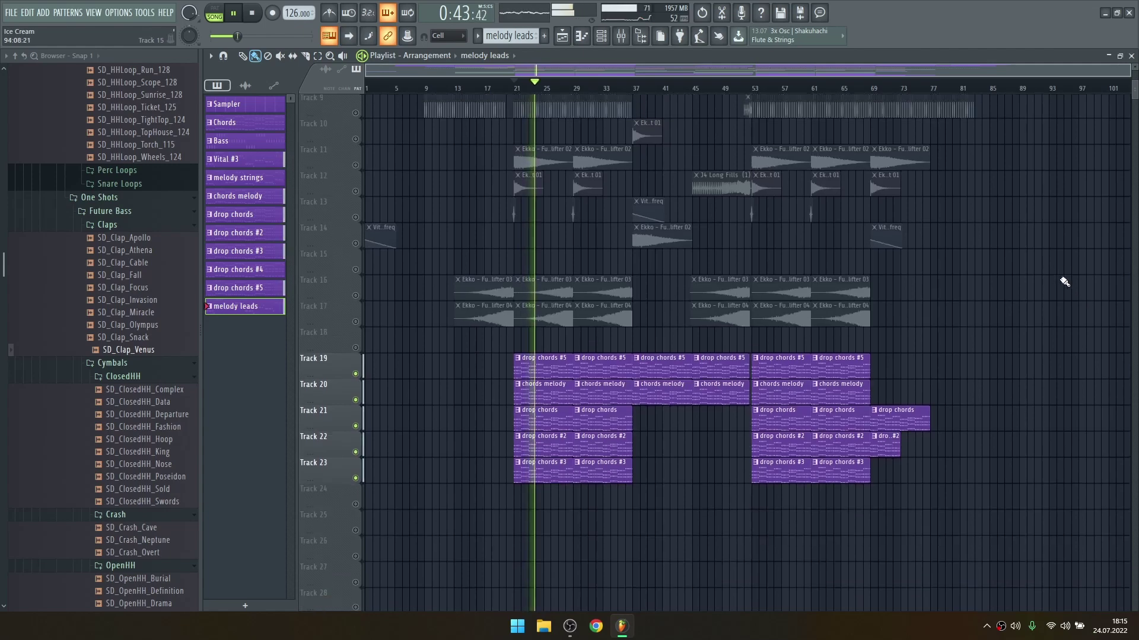
scroll(1064, 283, "up", 5)
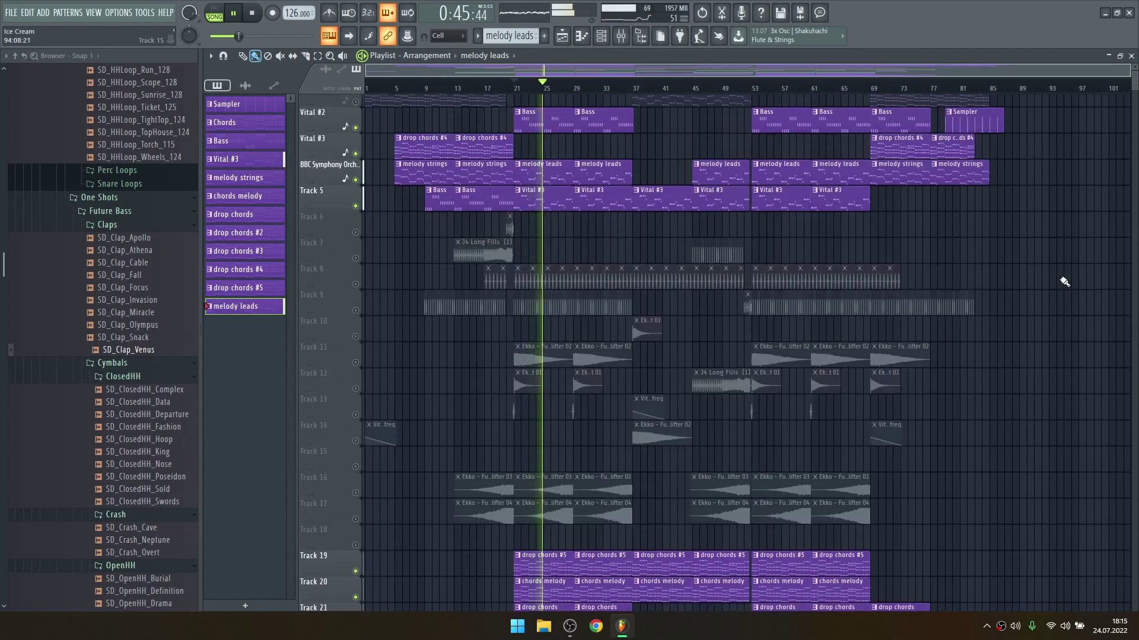
scroll(1065, 282, "up", 1)
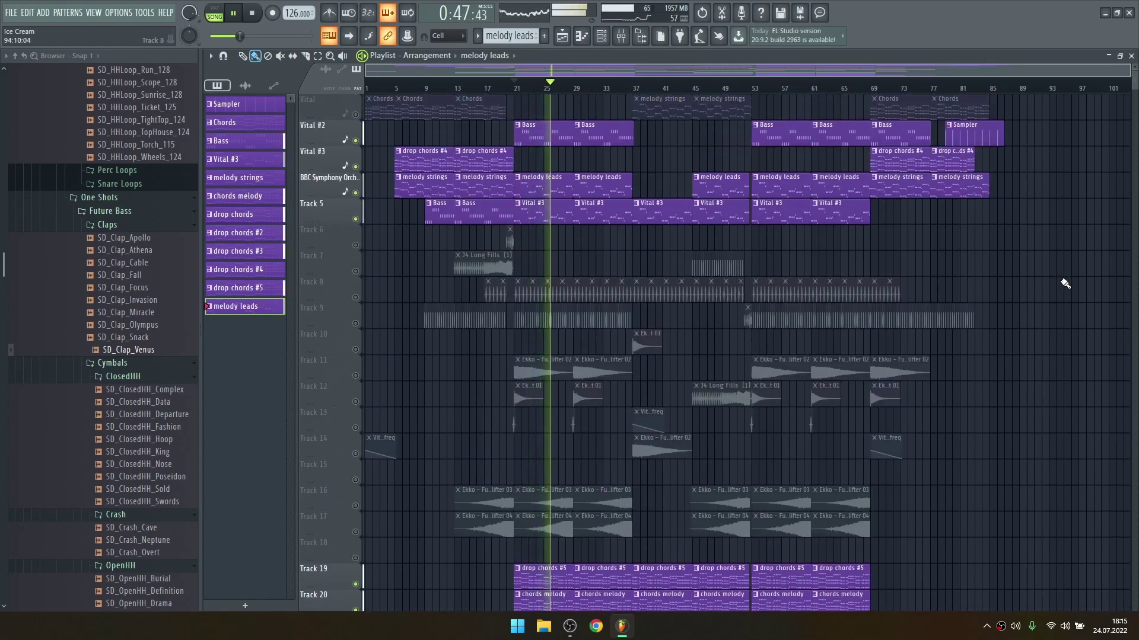
scroll(1065, 284, "down", 3)
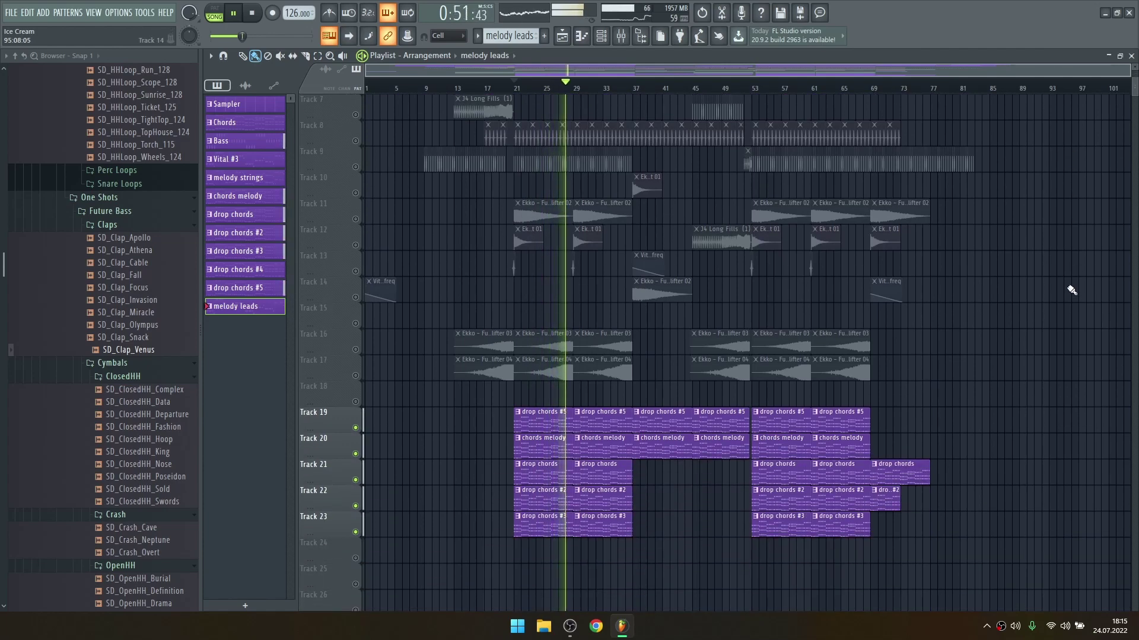
scroll(1072, 290, "up", 3)
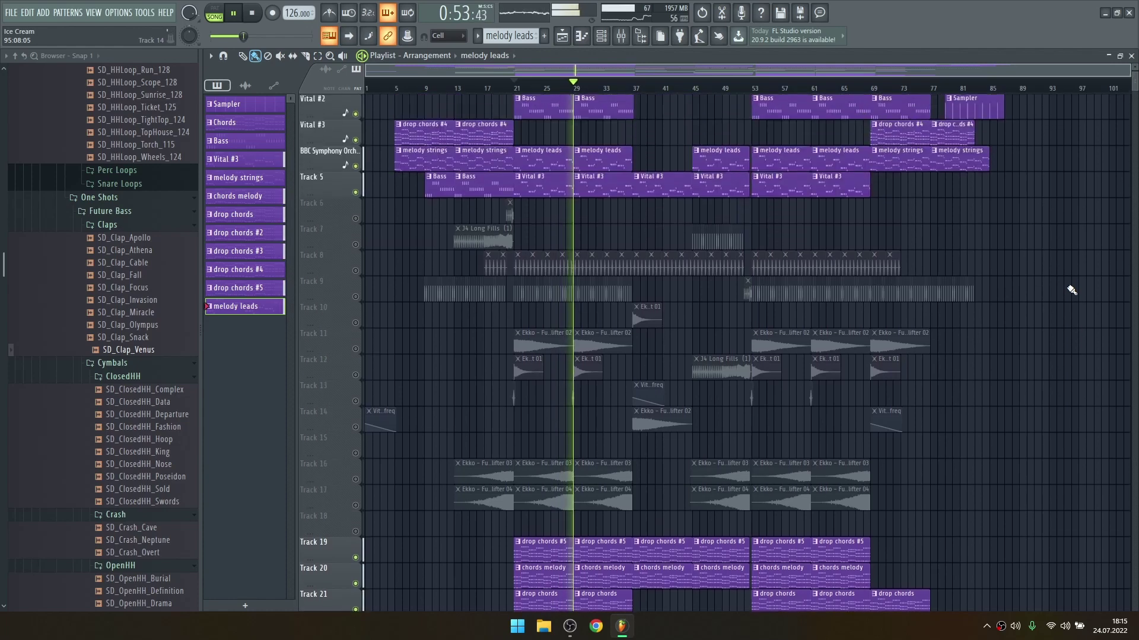
scroll(1071, 290, "up", 1)
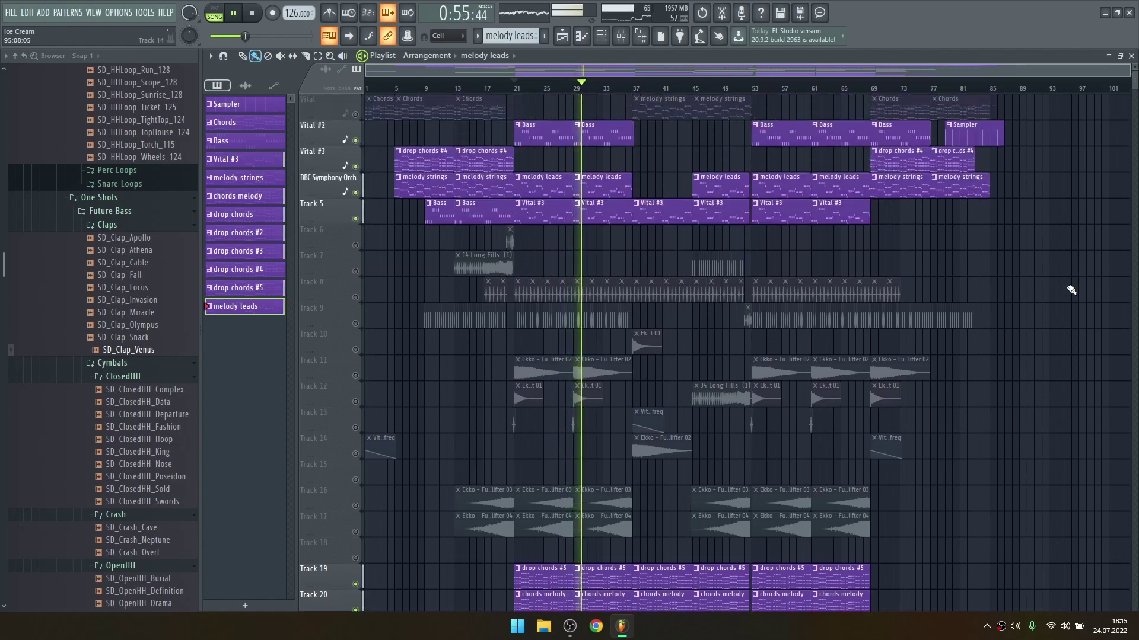
scroll(1072, 290, "down", 3)
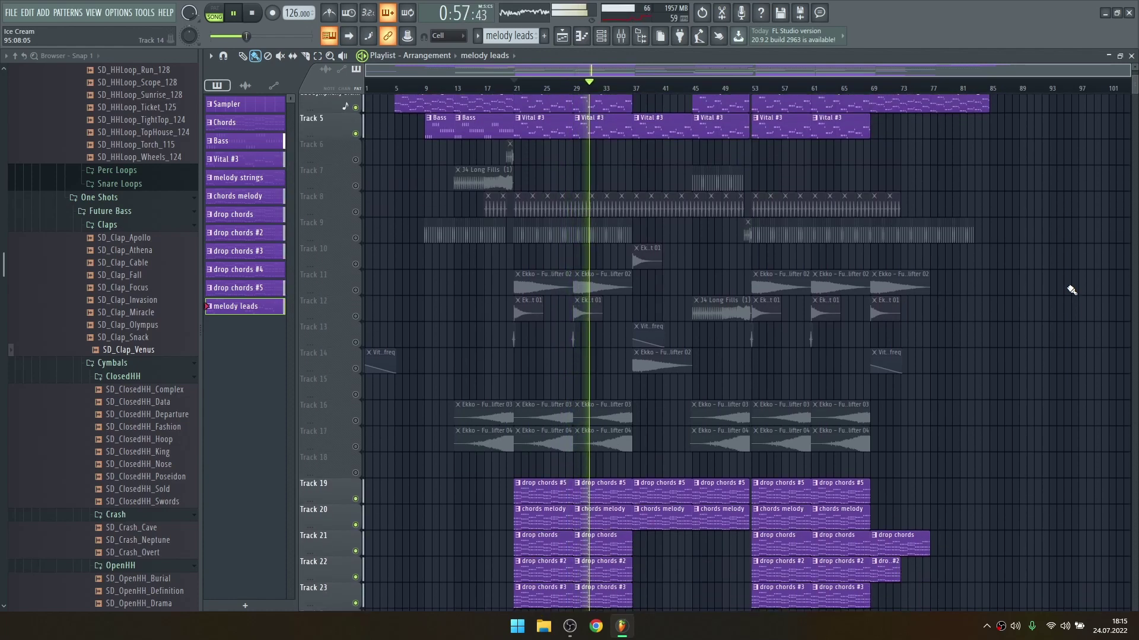
scroll(1071, 290, "up", 3)
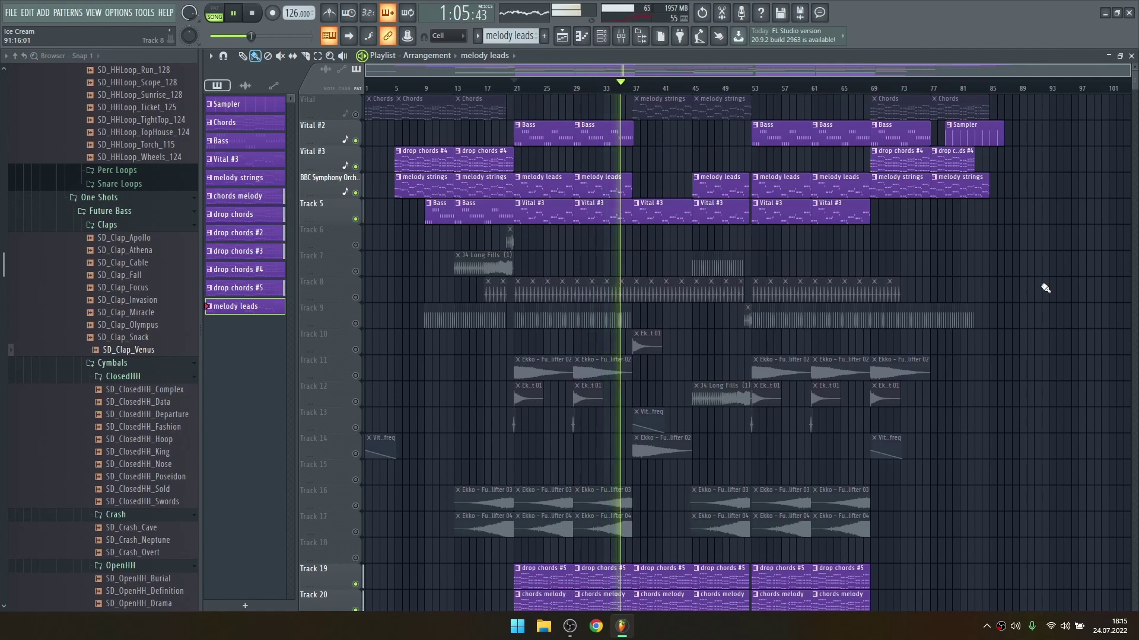
Unmute the Vital track and the remaining muted tracks, play the full arrangement through to its end and stop playback.
left_click(355, 114)
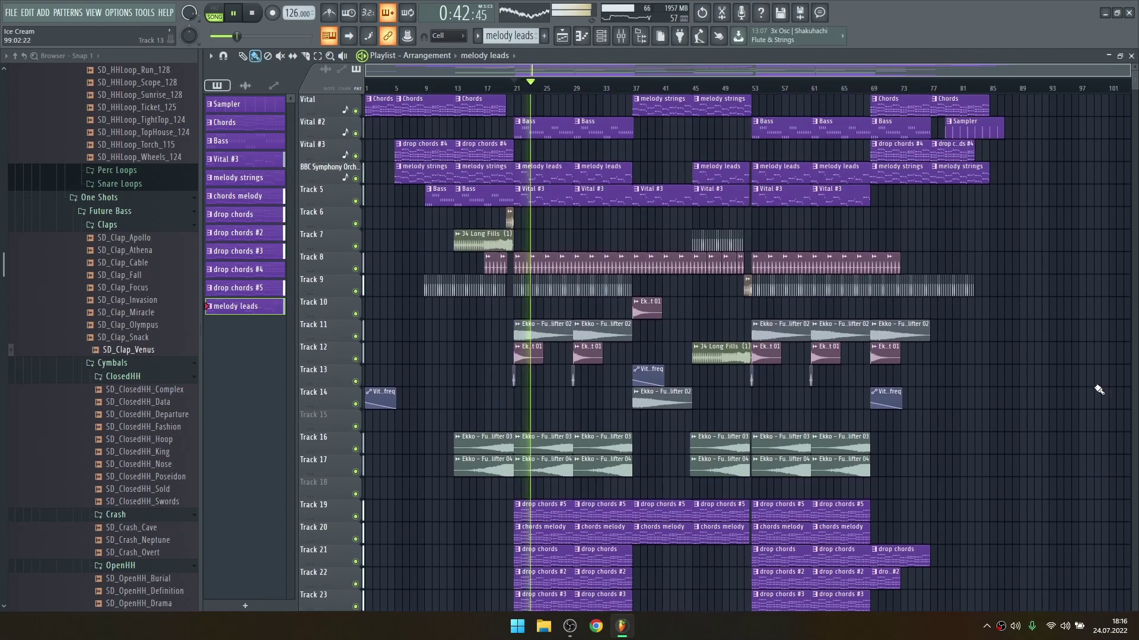
scroll(1092, 388, "down", 2)
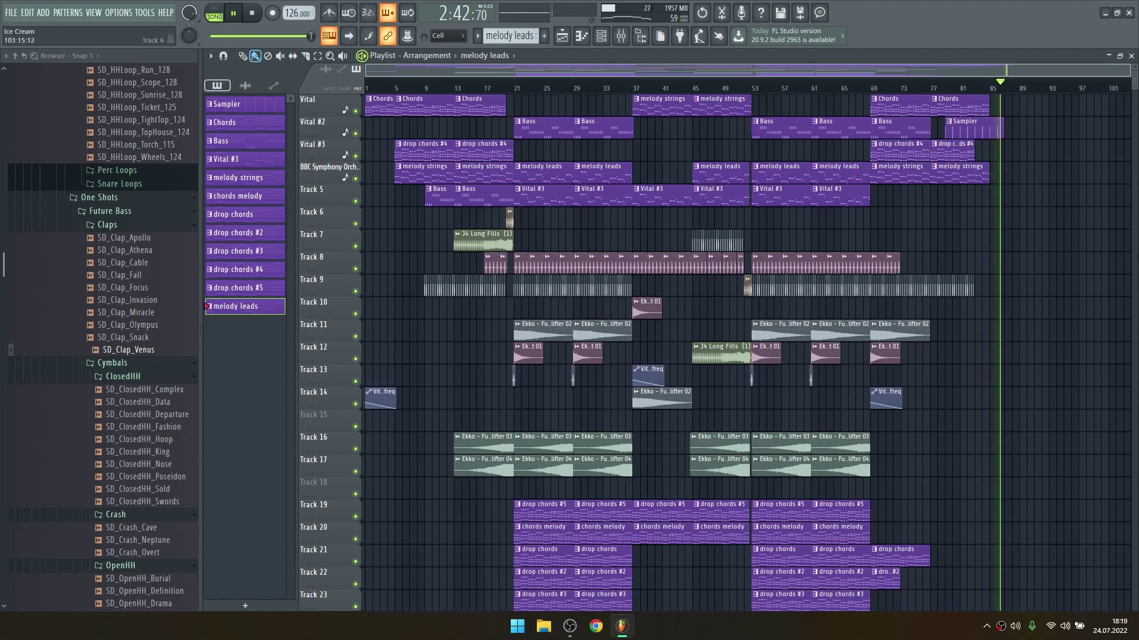
key("space")
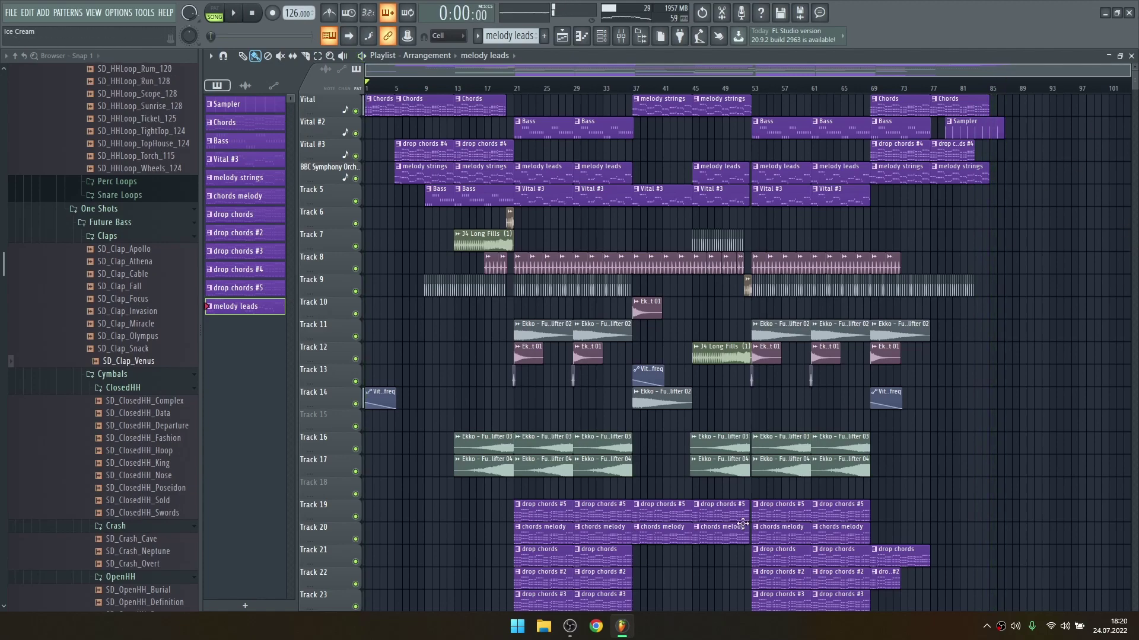
Switch to the OBS window.
left_click(573, 630)
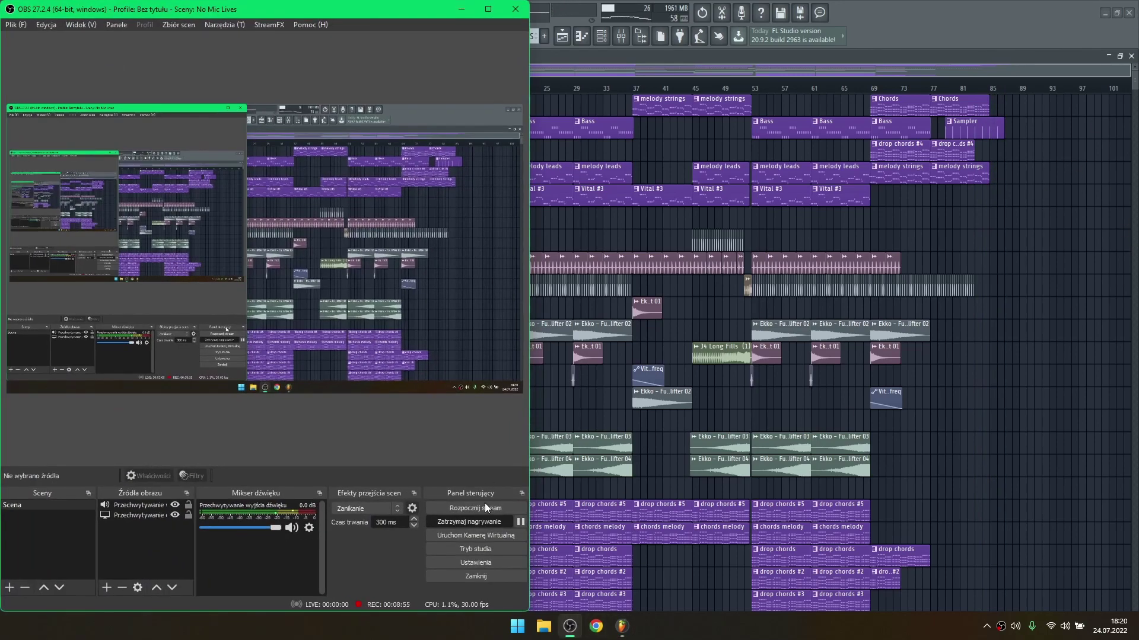